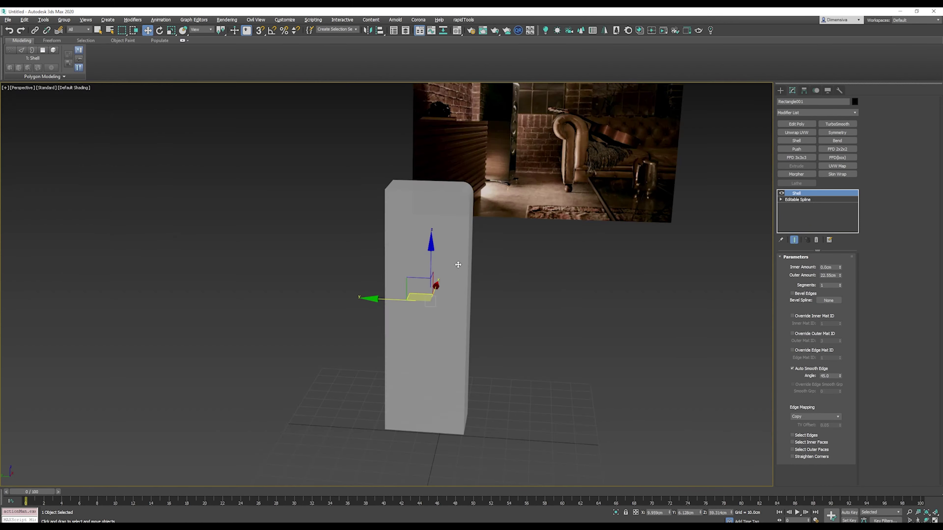
- Orbit the view to inspect the tall speaker body shelled at 22.55 cm
alt+middle_drag(458, 264, 396, 222)
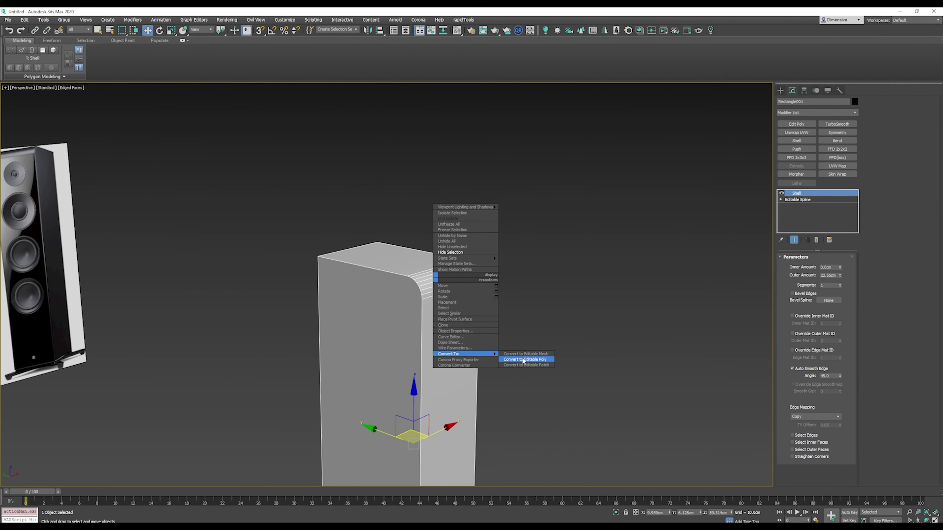
- Convert the shelled body to Editable Poly and inspect the extruded base block
click(523, 358)
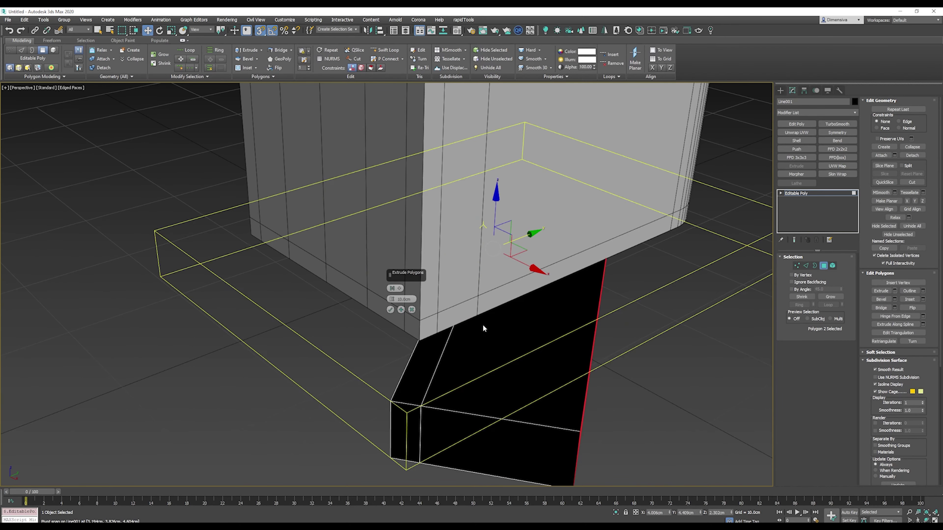
alt+middle_drag(399, 340, 408, 313)
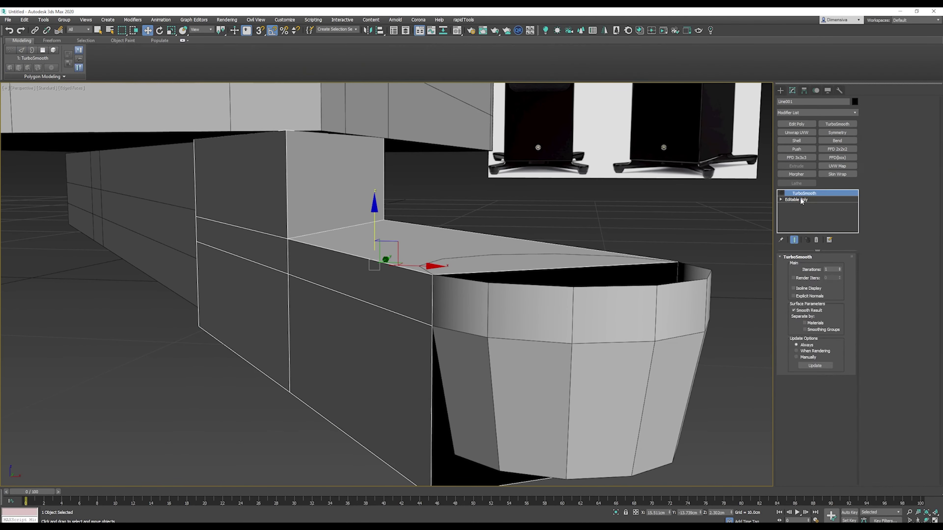
- Return to the leg's Editable Poly base mesh, shaded with edges, and inspect it
click(801, 201)
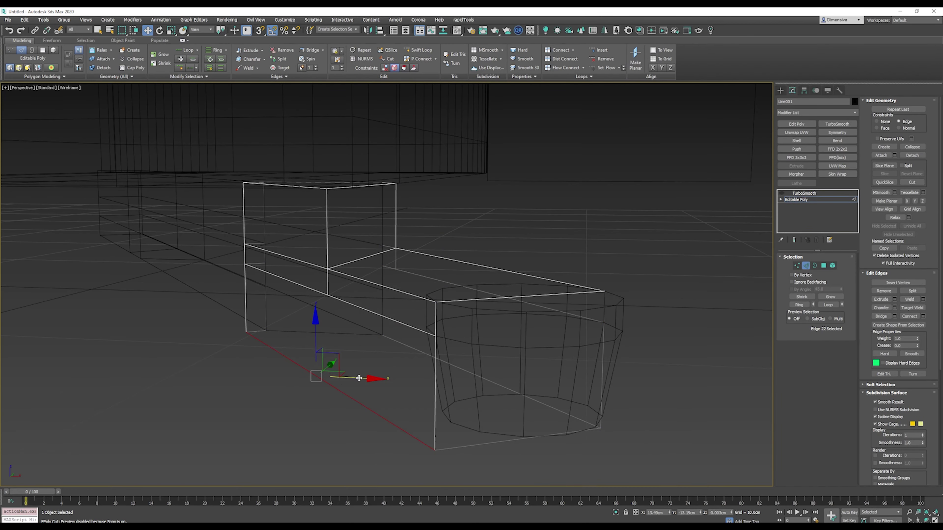
key(F3)
scroll(356, 372, up, 3)
scroll(356, 372, down, 2)
scroll(355, 356, up, 2)
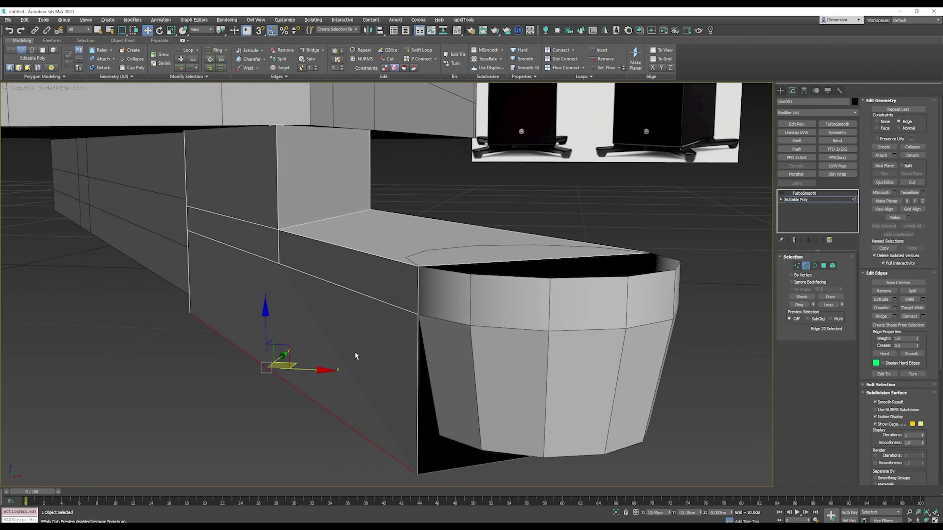
mouse_move(322, 381)
alt+middle_down()
mouse_move(482, 370)
mouse_move(414, 315)
mouse_move(391, 326)
mouse_move(334, 320)
alt+middle_up()
key(2)
scroll(414, 316, down, 3)
scroll(391, 327, up, 4)
scroll(391, 327, down, 5)
- Enter vertex mode and show the leg in a wireframe Front view
key(1)
key(F4)
scroll(279, 307, up, 3)
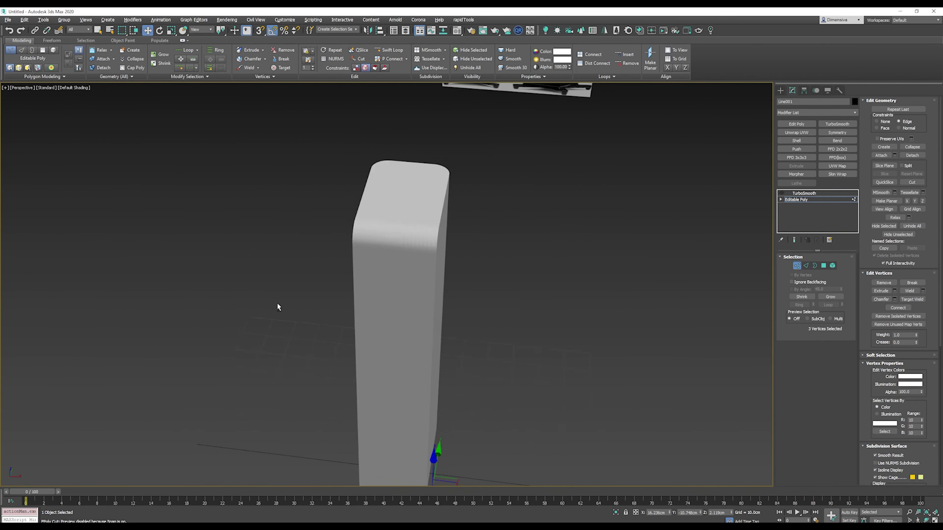
alt+middle_drag(279, 306, 372, 334)
key(1)
key(F4)
- Slice support edges across the leg, then check the TurboSmooth result in Perspective
click(291, 50)
key(f)
key(F3)
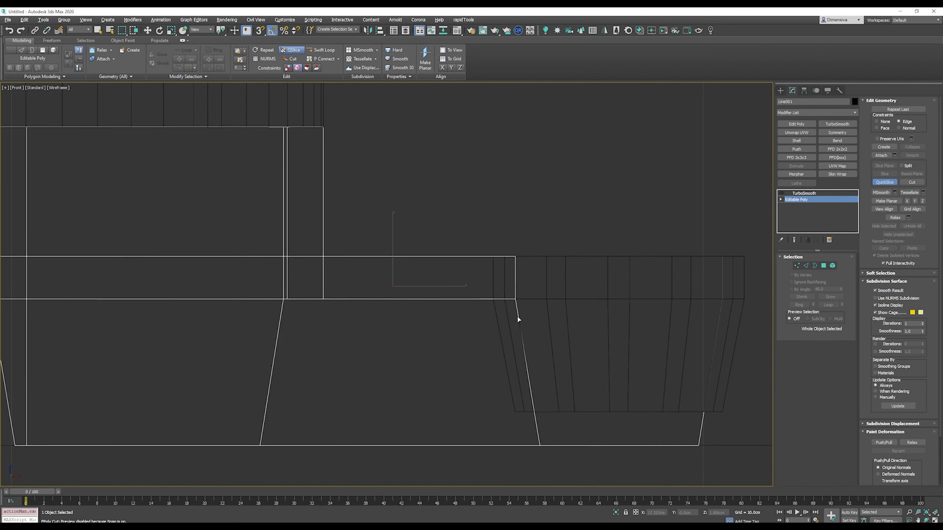
key(p)
key(F3)
scroll(386, 282, up, 5)
key(w)
key(F3)
scroll(366, 422, down, 5)
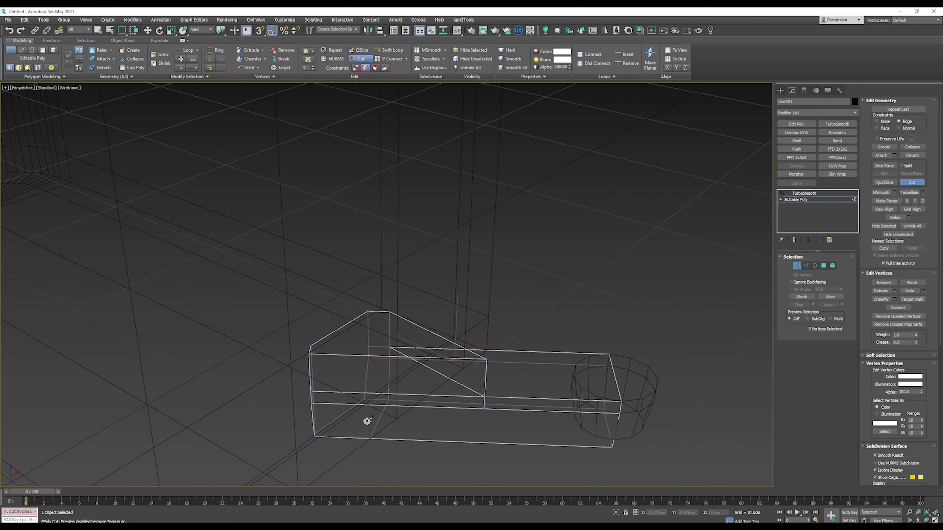
click(804, 193)
key(F3)
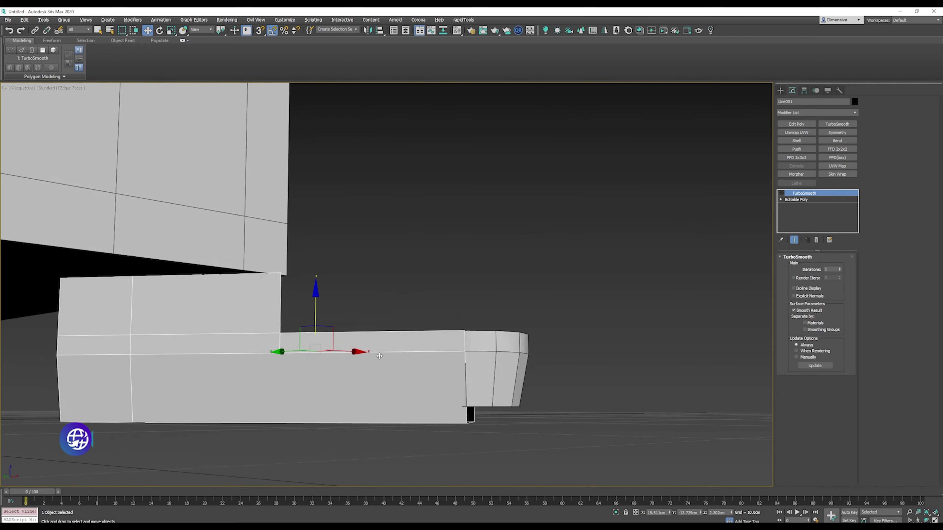
alt+middle_drag(748, 342, 472, 376)
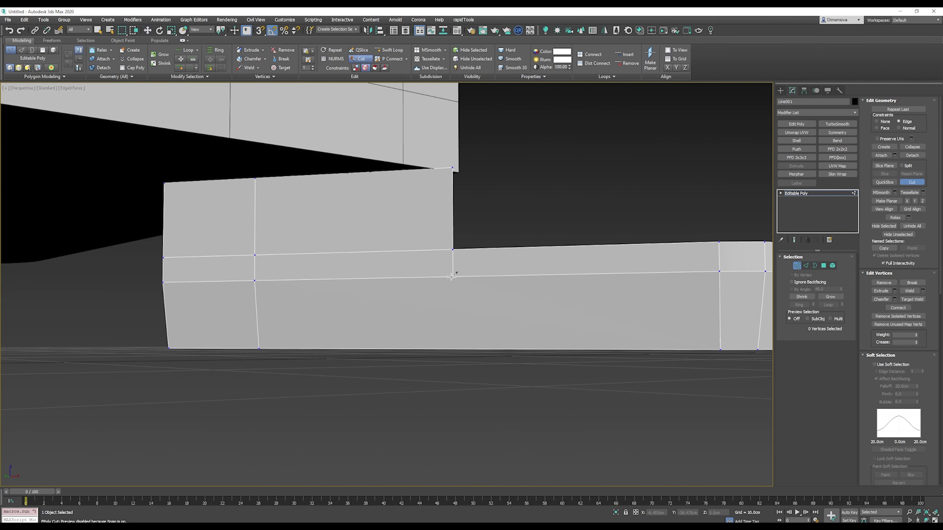
- Cut a new vertical edge through the leg's foot and return to the base mesh in Top view
click(451, 277)
alt+middle_drag(451, 276, 491, 341)
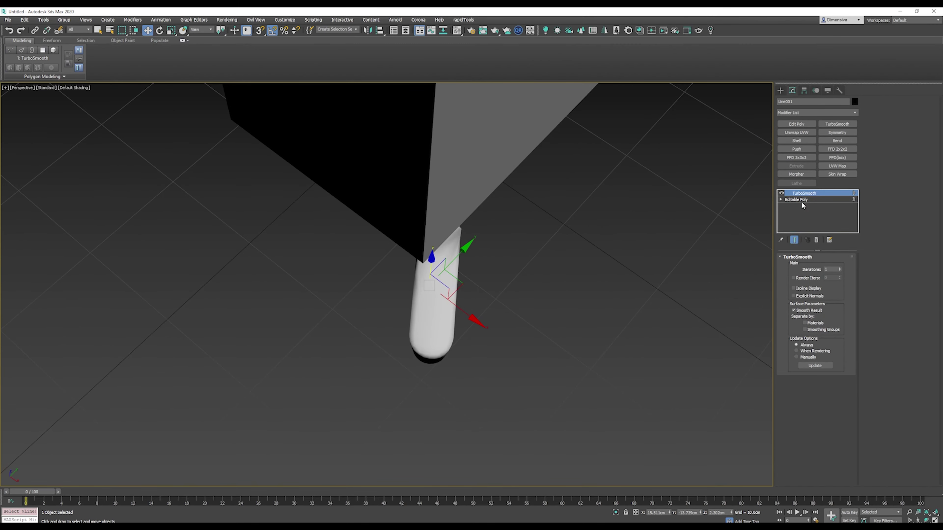
click(801, 201)
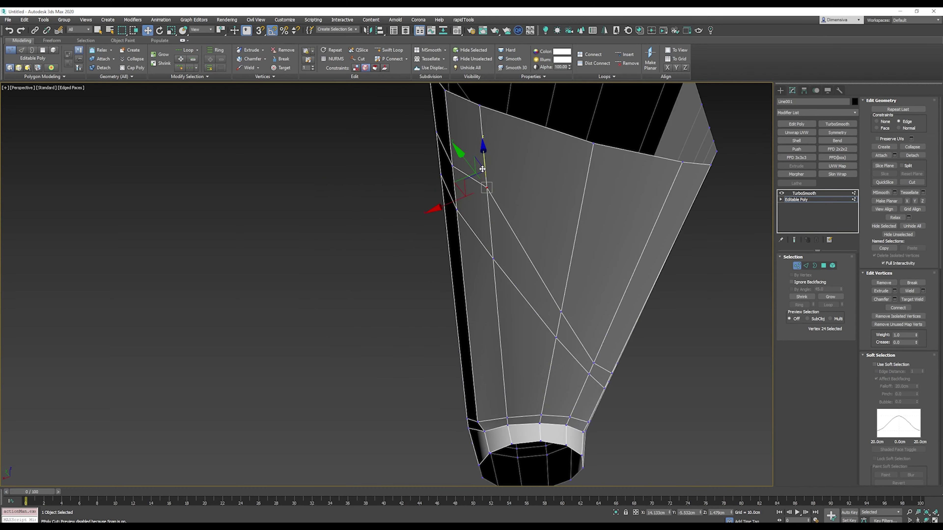
key(t)
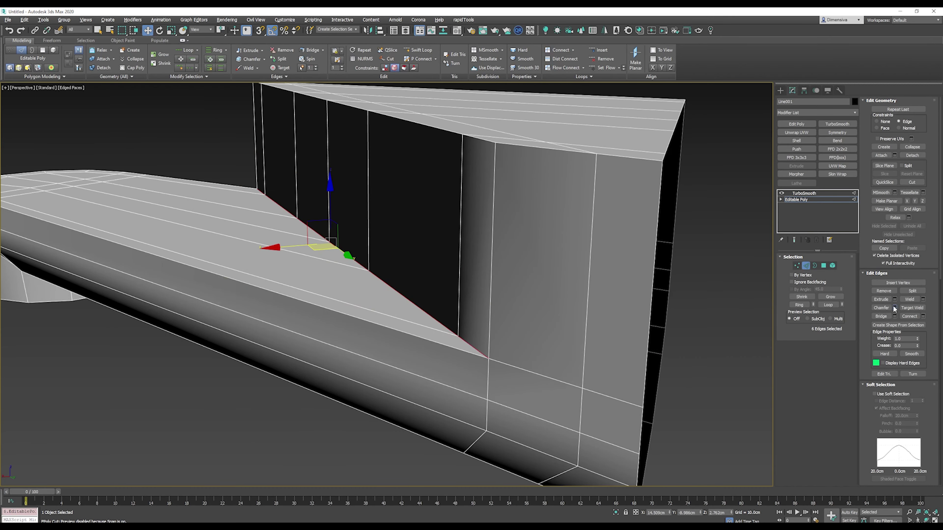
- Open chamfer settings for the selected leg edges, then select a vertex on the body profile
click(895, 307)
scroll(389, 290, down, 2)
scroll(389, 290, down, 3)
scroll(392, 294, down, 1)
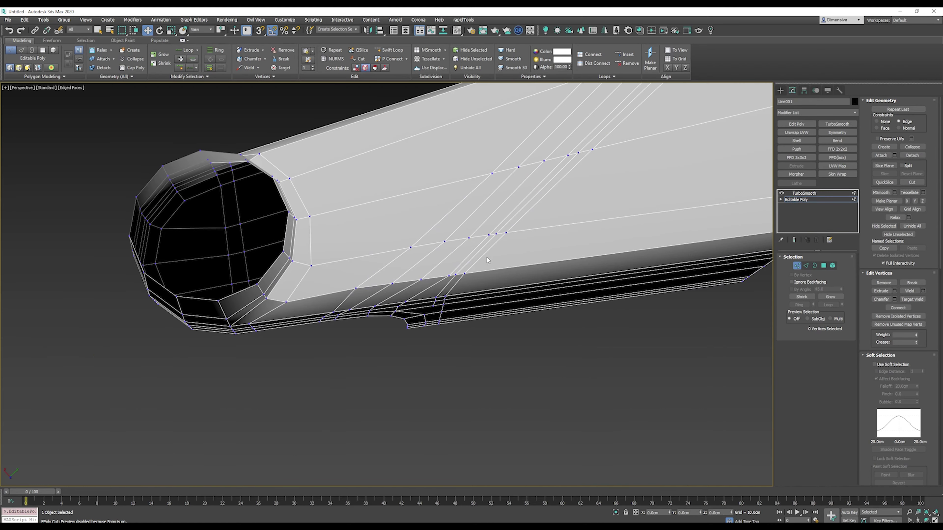
click(440, 287)
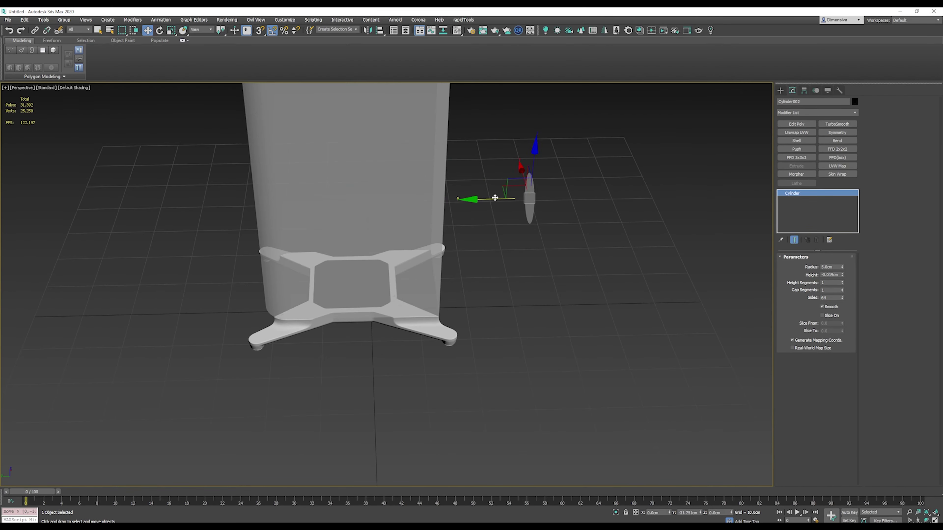
- Move the small cylinder along Y toward the stand in Top view, then return to Perspective
key(t)
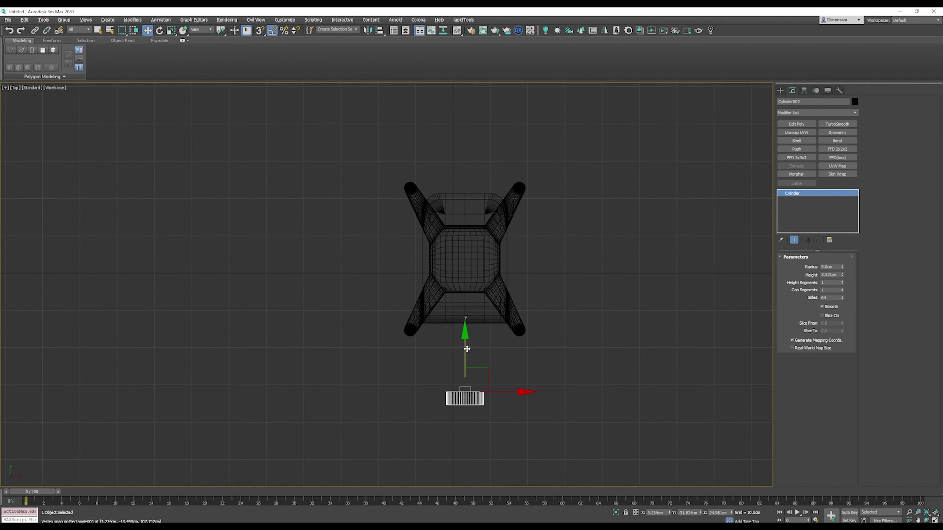
drag(467, 349, 467, 141)
key(p)
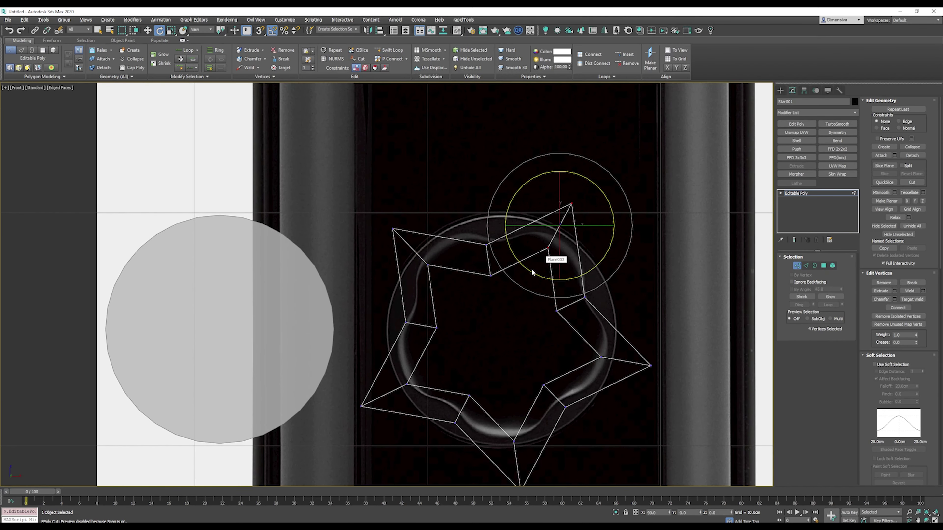
- Convert the star shape to an Editable Spline via the quad menu
right_click(565, 275)
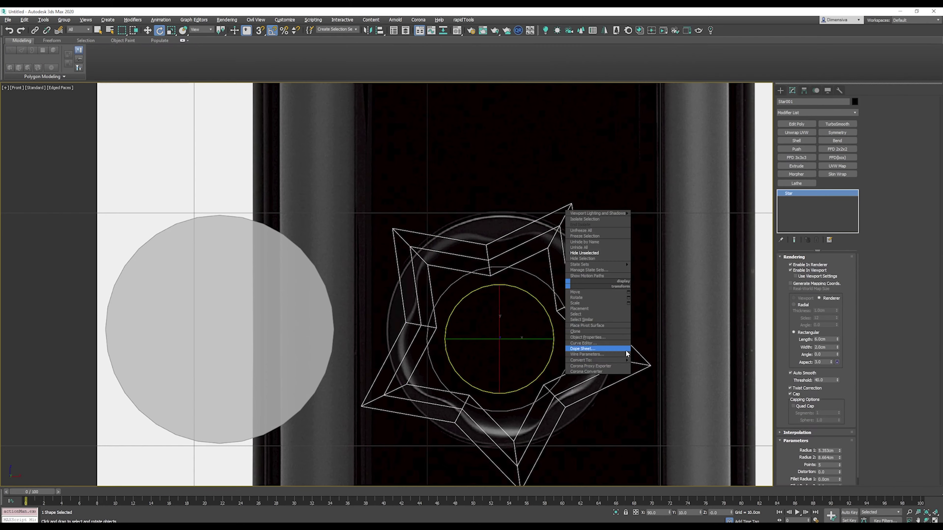
click(600, 347)
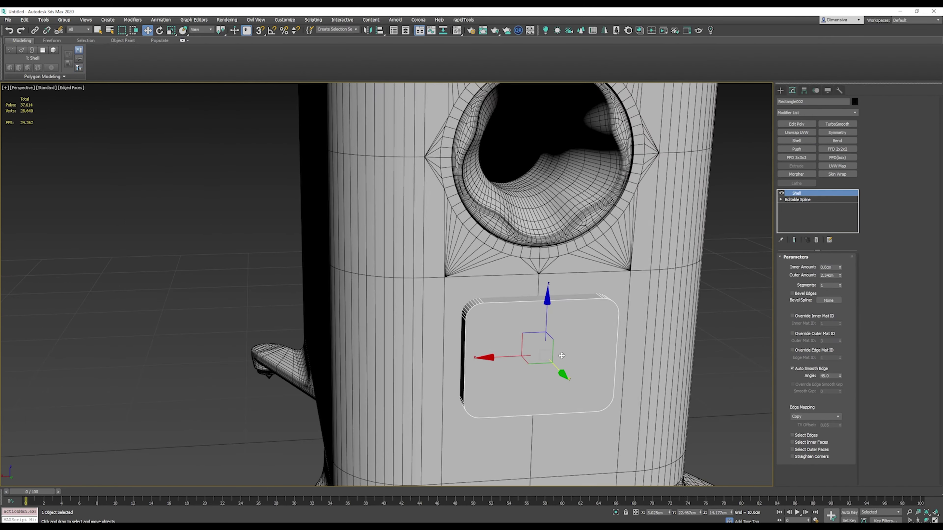
- Open the pivot adjustment settings in the Hierarchy panel for the port piece
click(803, 91)
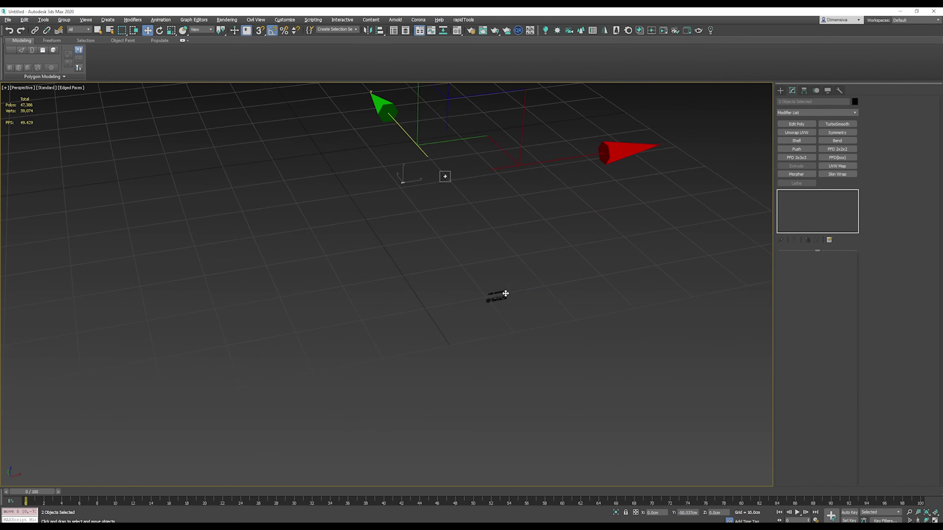
- Select the YAMAHA logo as an element and open the Material Editor
click(830, 267)
key(m)
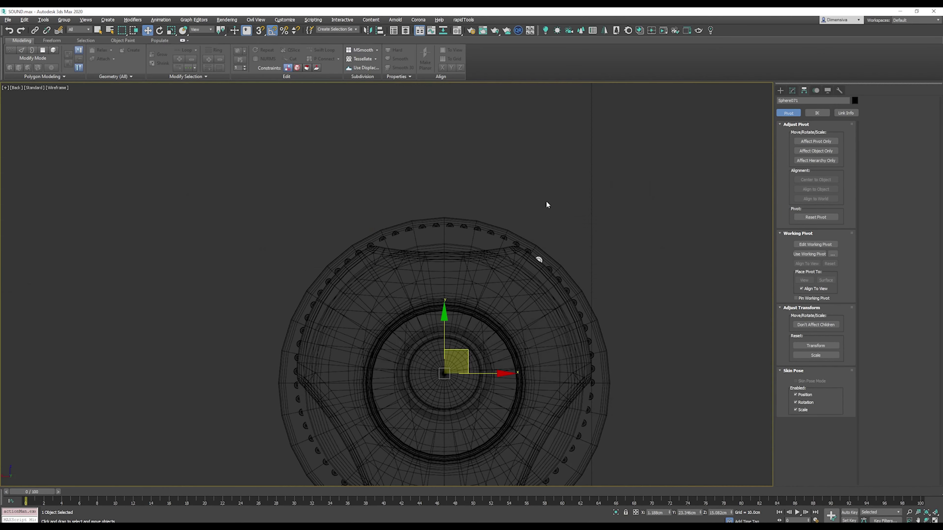
- Open the Array dialog from the Tools menu
click(43, 20)
click(69, 169)
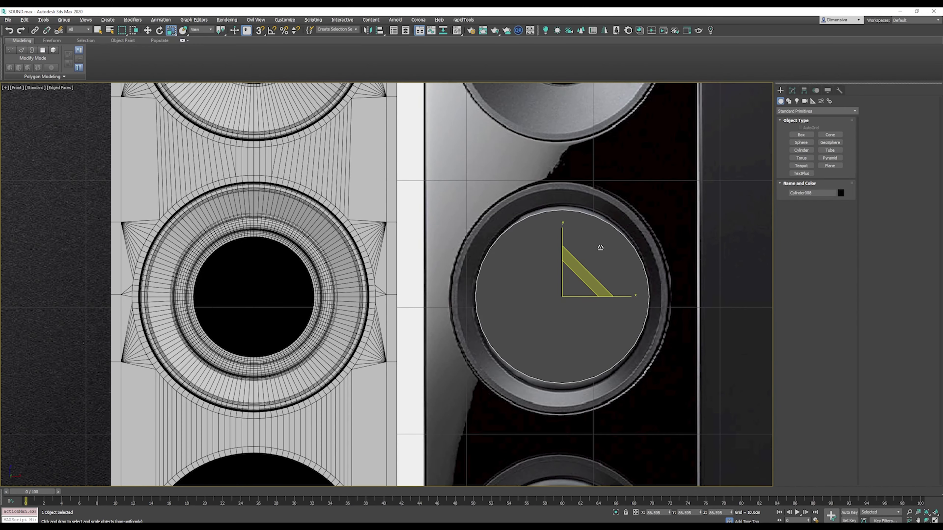
- Delete the cylinder's top cap polygon and select the two rim edges in Edge mode
key(3)
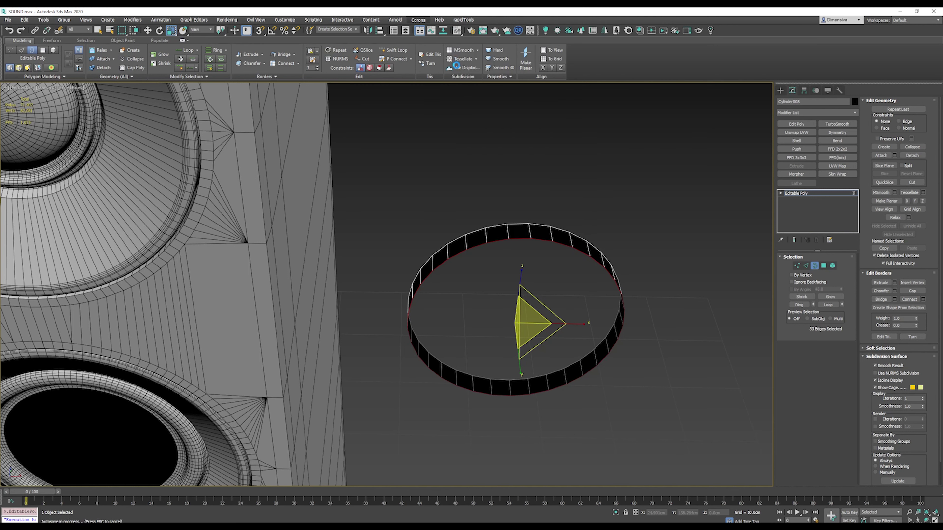
right_click(488, 210)
key(2)
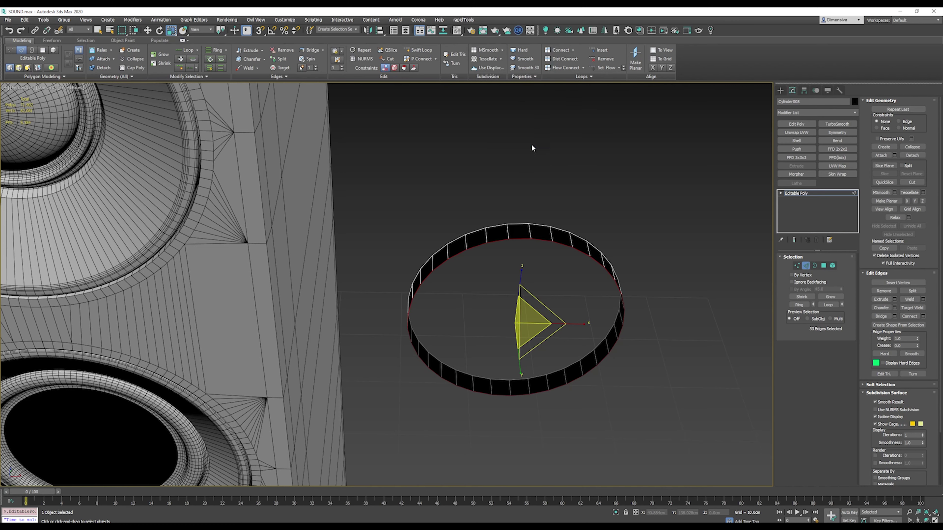
click(575, 237)
key(f)
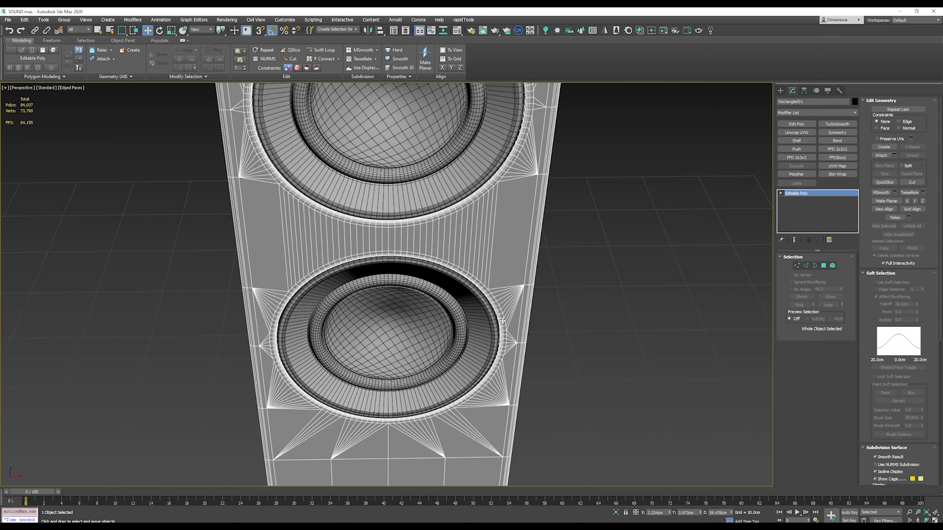
- Zoom out and orbit to view the full speaker, its four drivers and splayed stand
scroll(482, 306, down, 5)
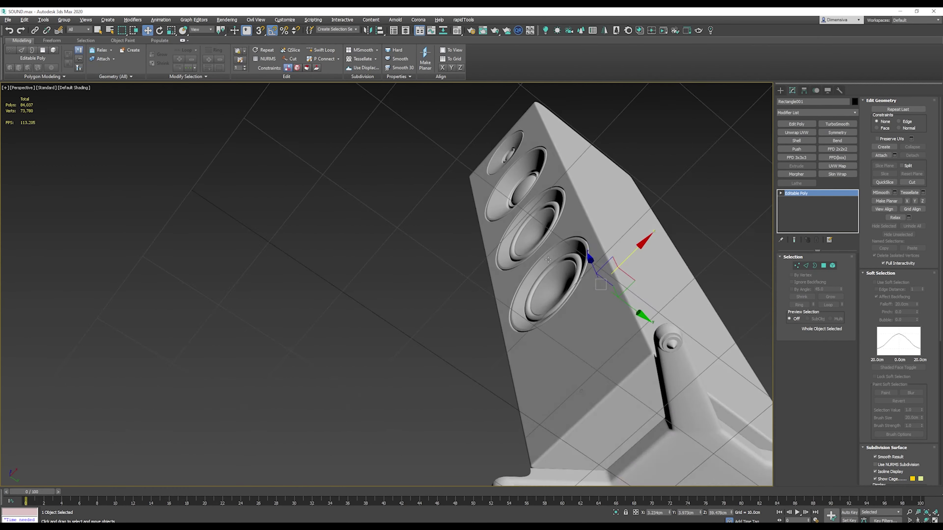
alt+middle_drag(483, 305, 548, 293)
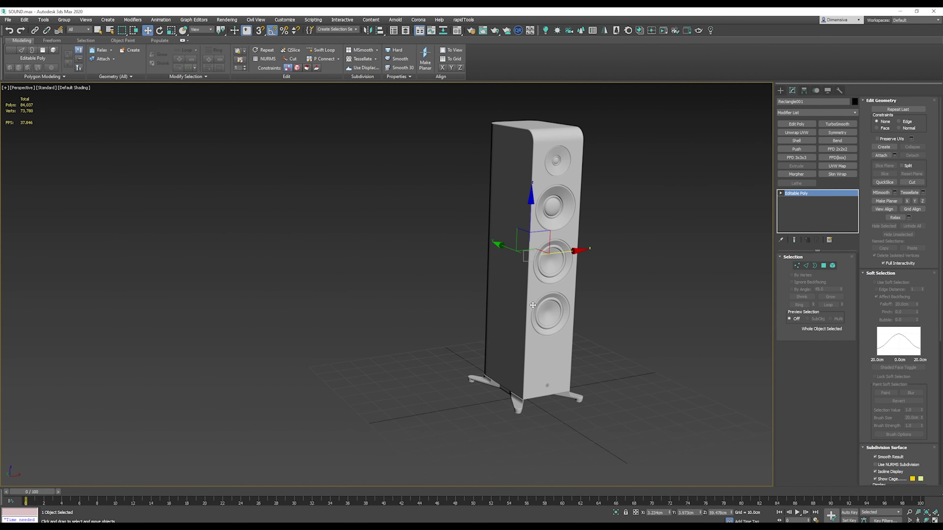